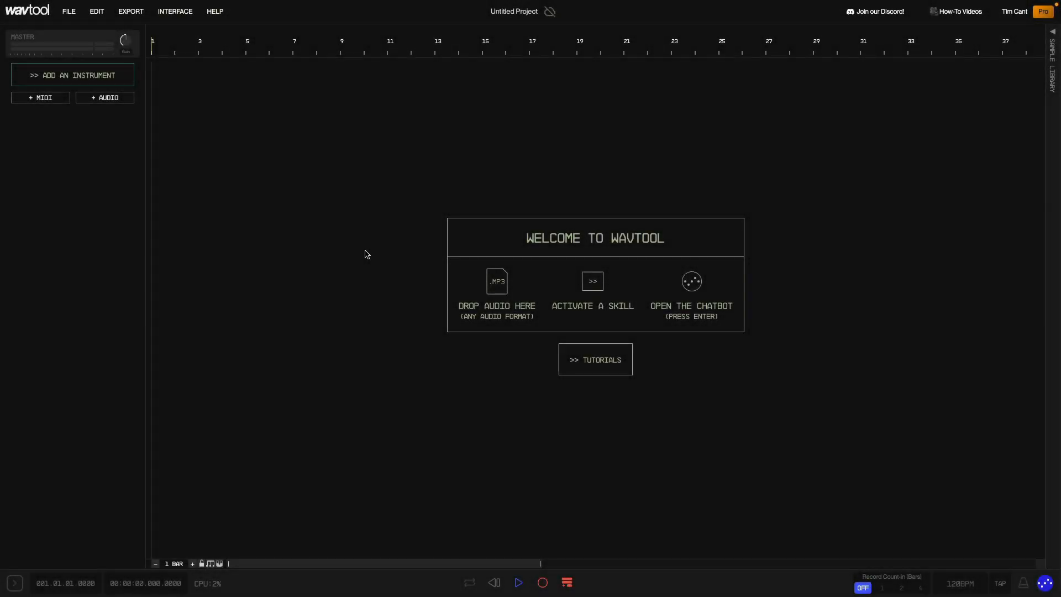
- Add a MIDI track to the empty project and arm it for recording
left_click(56, 97)
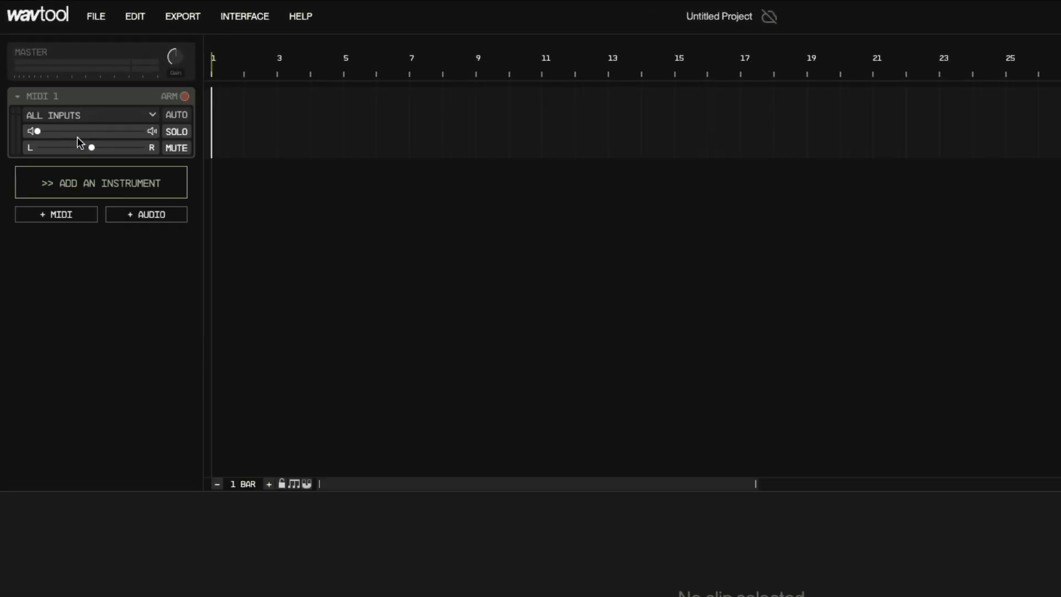
left_click(94, 99)
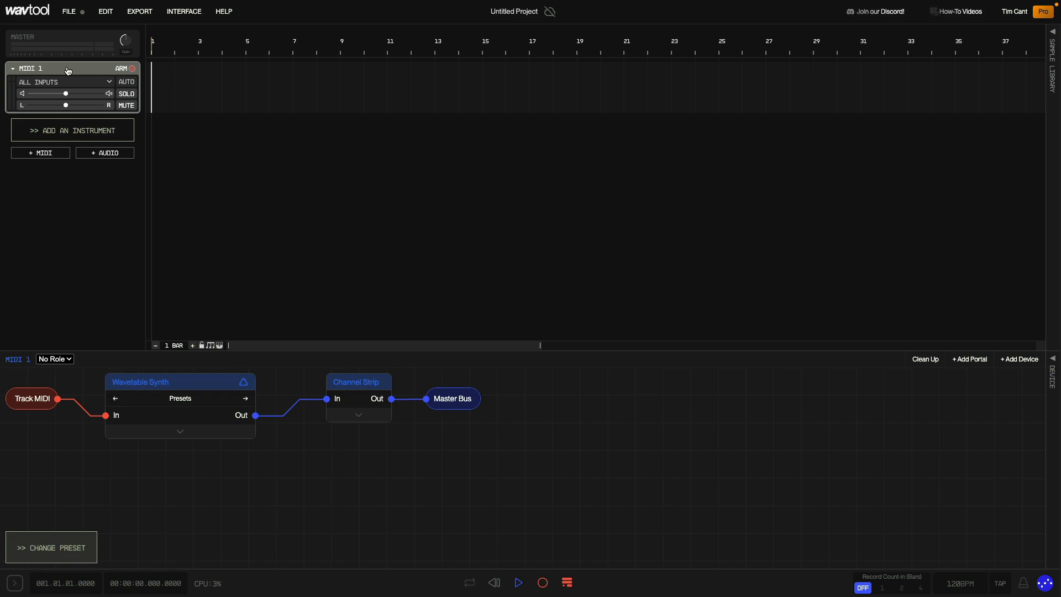
left_click(128, 71)
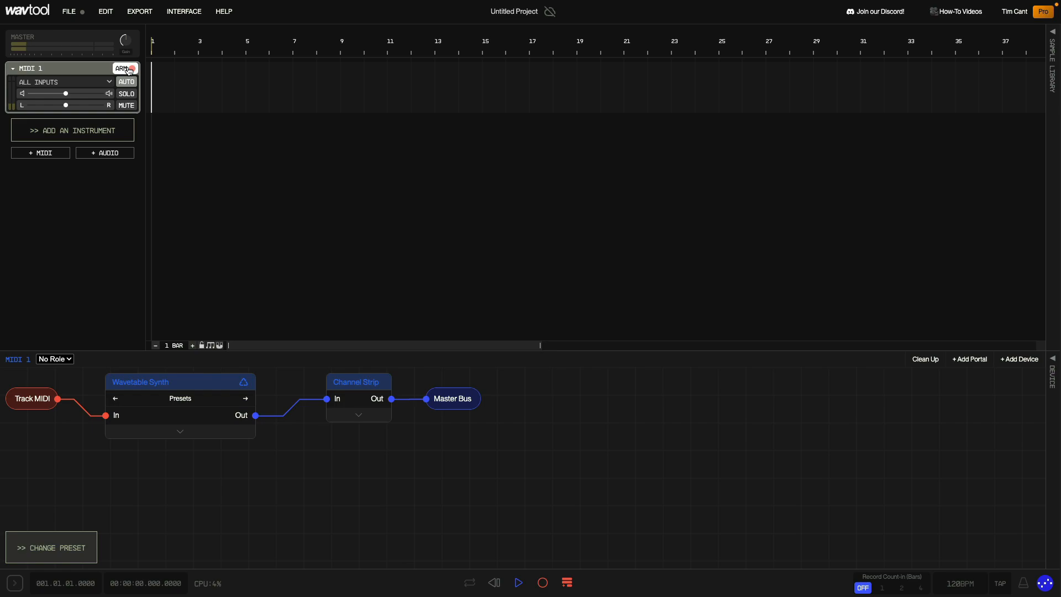
- Show the track's Wavetable Synth controls in the device view and enlarge the area they occupy
left_click(1053, 359)
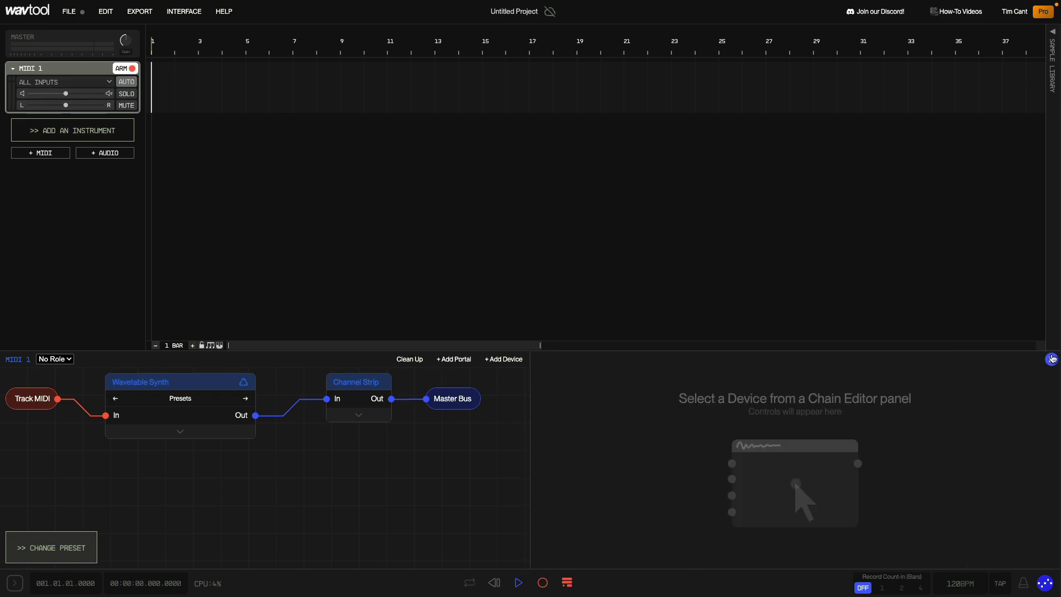
left_click(213, 380)
left_click_drag(362, 349, 376, 269)
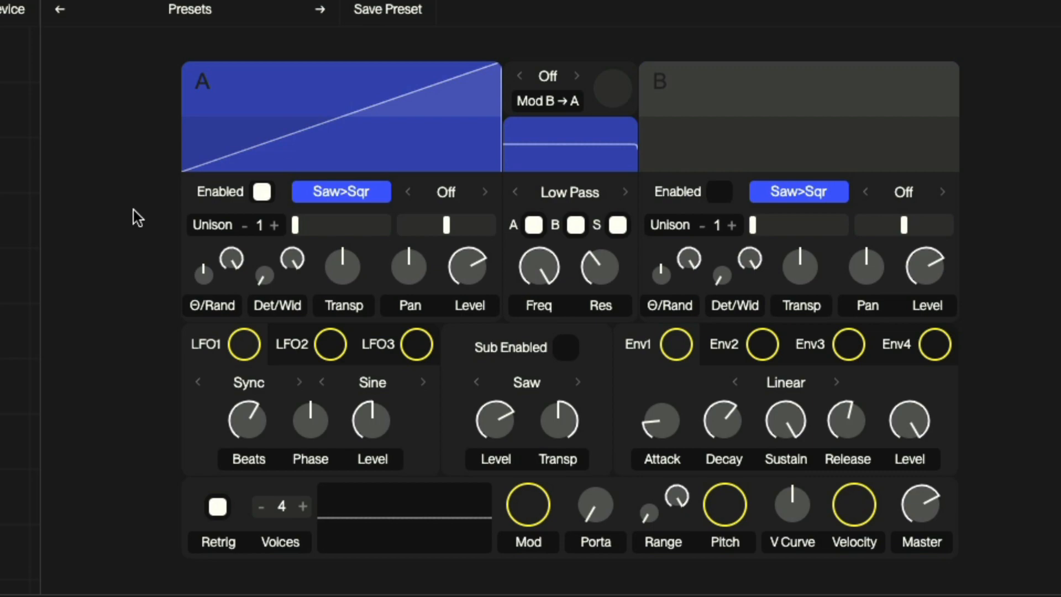
- Lower the synth's low-pass filter frequency strongly and give Env2 a fairly short attack after auditioning a long one of about 2866 ms
left_click_drag(522, 255, 522, 322)
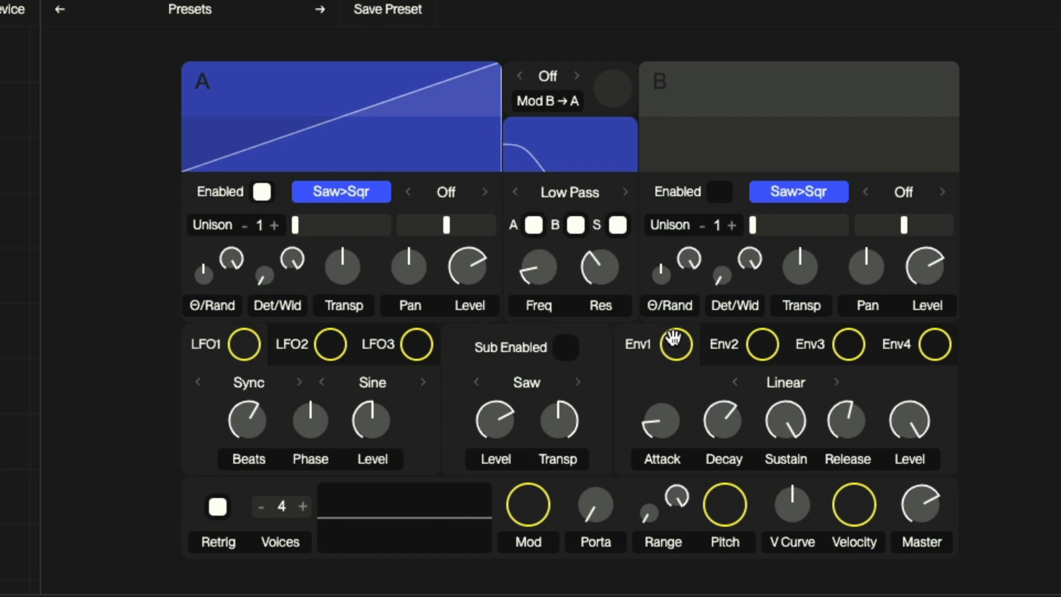
left_click(765, 345)
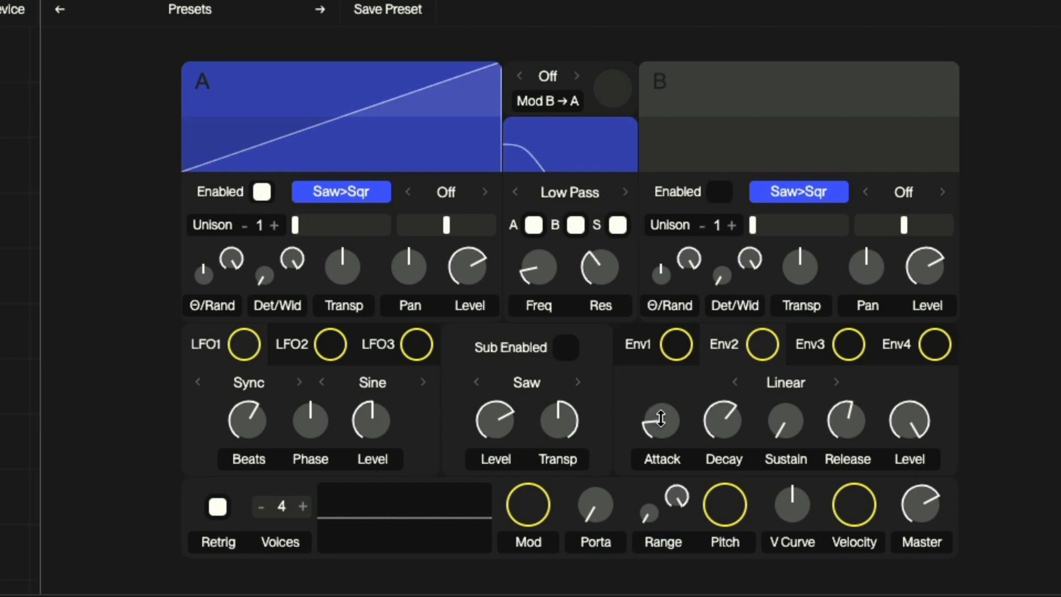
left_click_drag(661, 419, 661, 332)
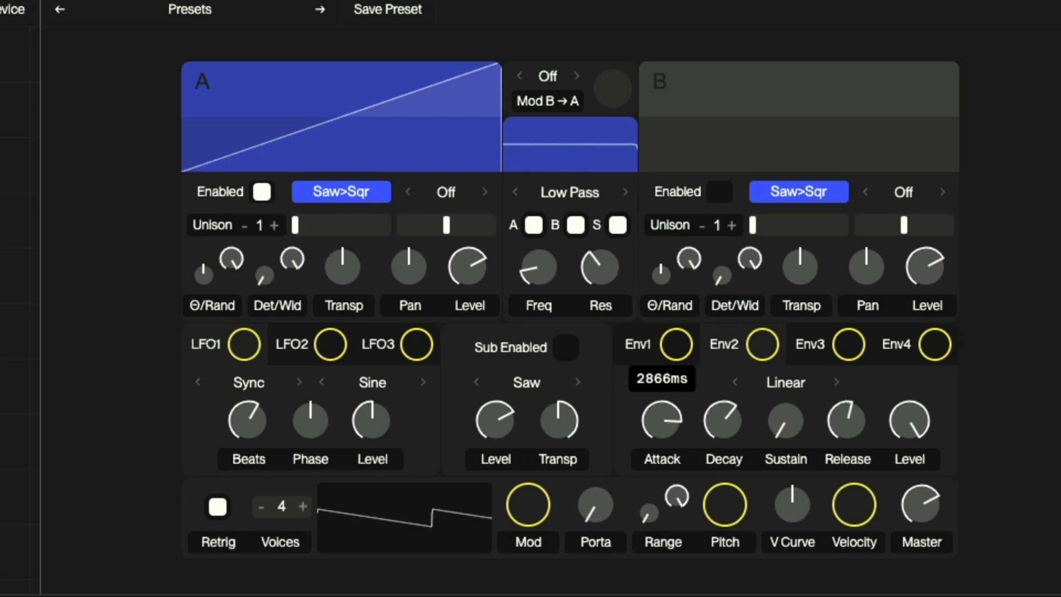
left_click_drag(661, 332, 661, 376)
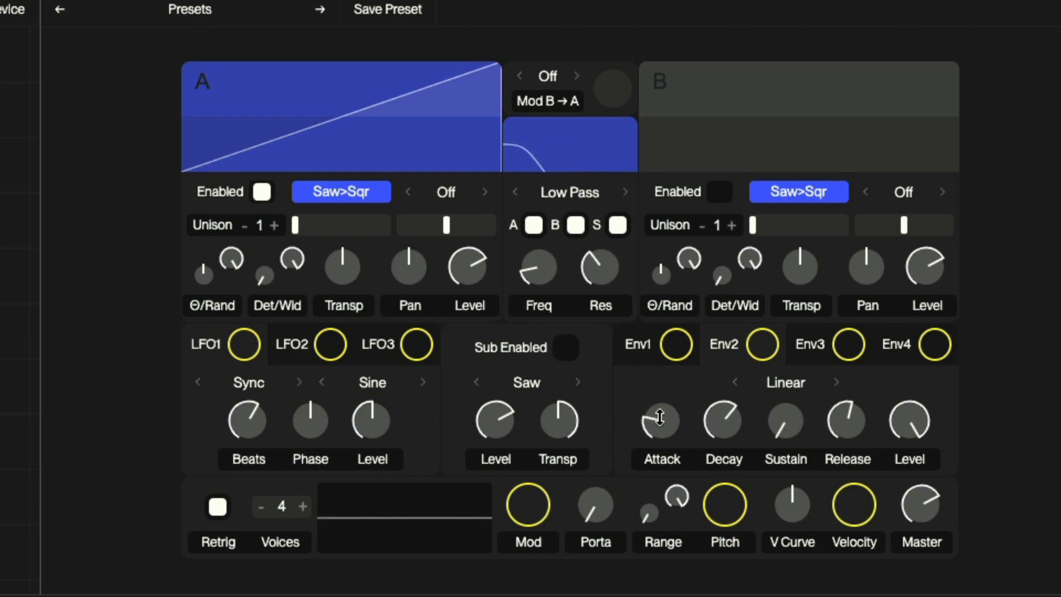
- Give Env2 a near-zero sustain, audition its decay, level and release, and reset decay and level to their defaults
mouse_move(722, 419)
left_mouse_down()
mouse_move(723, 451)
mouse_move(722, 409)
left_mouse_up()
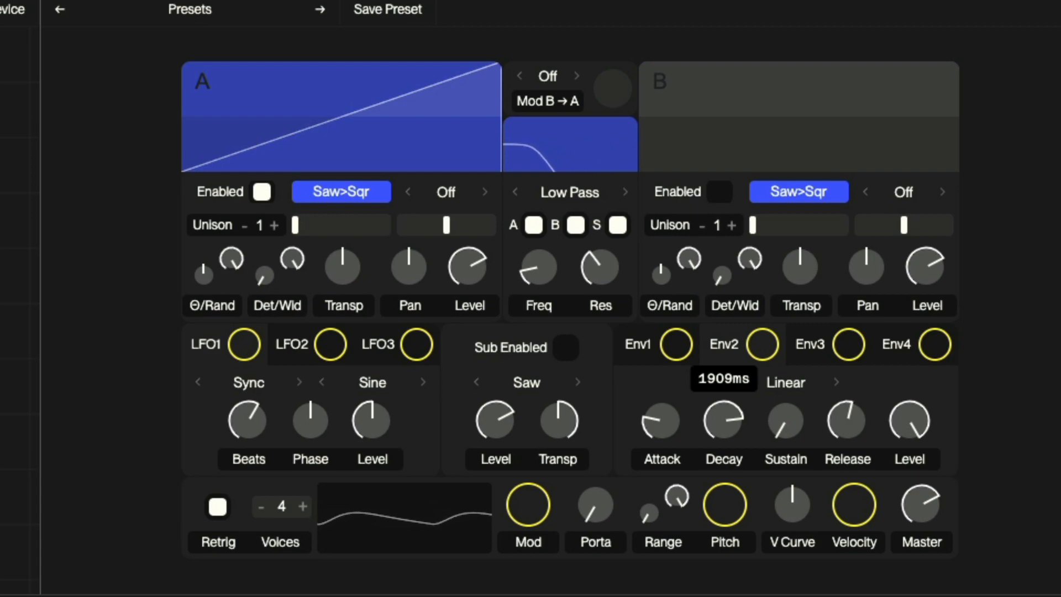
double_click(720, 422)
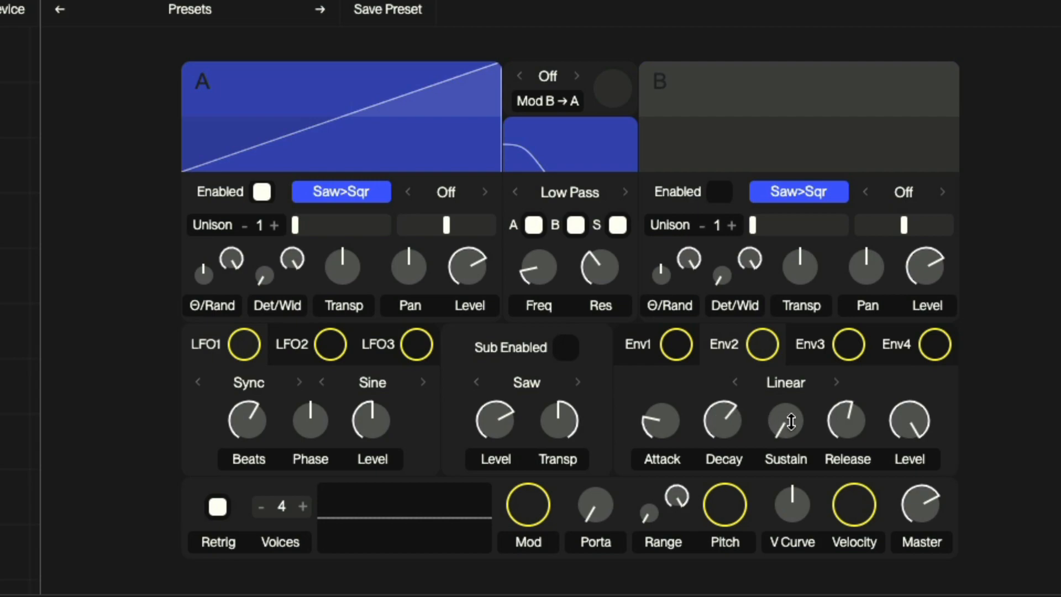
left_click_drag(794, 422, 807, 501)
left_click_drag(909, 420, 908, 487)
double_click(907, 420)
mouse_move(836, 426)
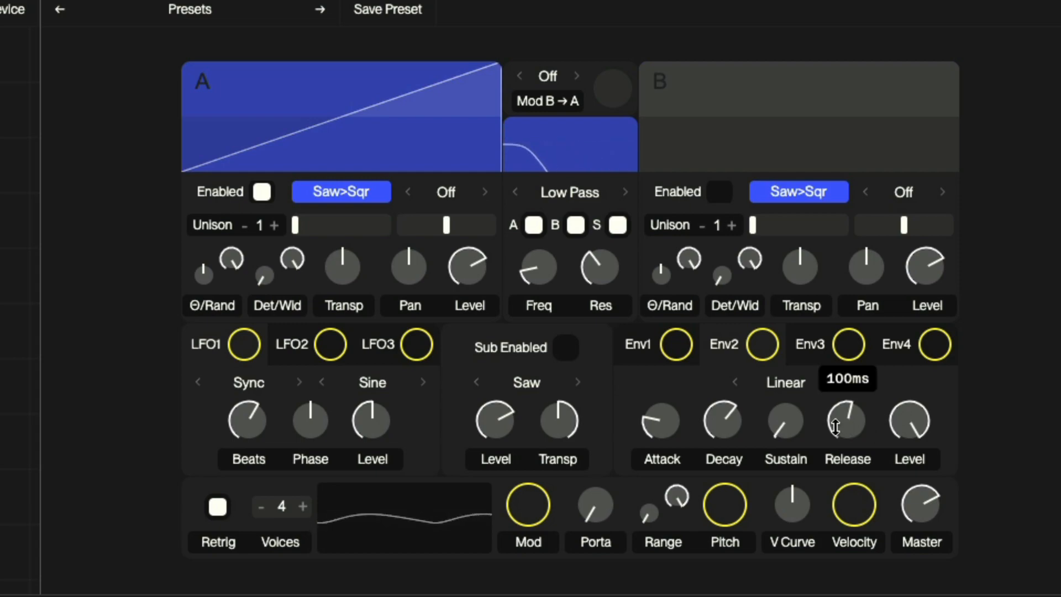
mouse_move(836, 426)
left_mouse_down()
mouse_move(835, 331)
mouse_move(835, 461)
mouse_move(843, 420)
left_mouse_up()
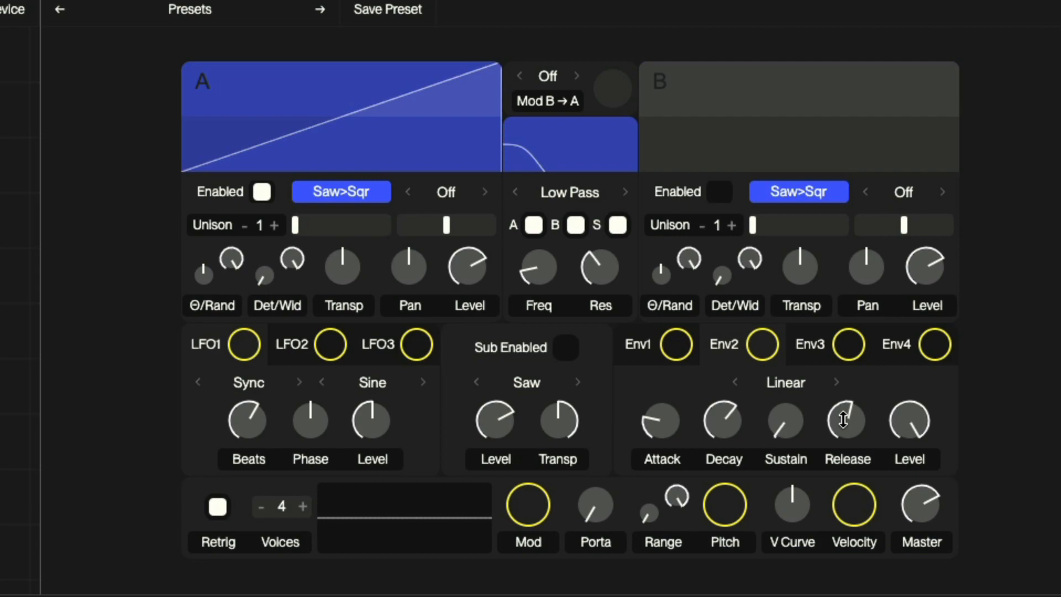
- Refine the filter envelope sound with a slightly lower filter frequency, a slightly longer Env2 decay and a reduced Env2 level
left_click_drag(541, 267, 541, 275)
mouse_move(717, 407)
left_mouse_down()
mouse_move(716, 387)
mouse_move(717, 400)
left_mouse_up()
mouse_move(904, 424)
left_mouse_down()
mouse_move(904, 439)
mouse_move(898, 423)
left_mouse_up()
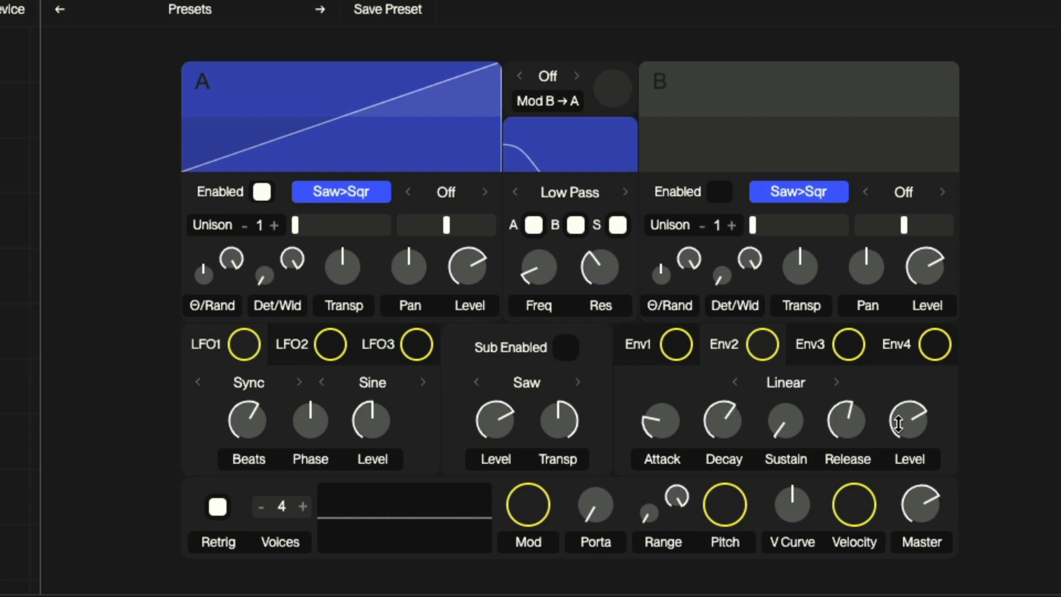
- Set the synth's number of voices to 1
left_click(262, 507)
left_click(261, 507)
left_click(261, 507)
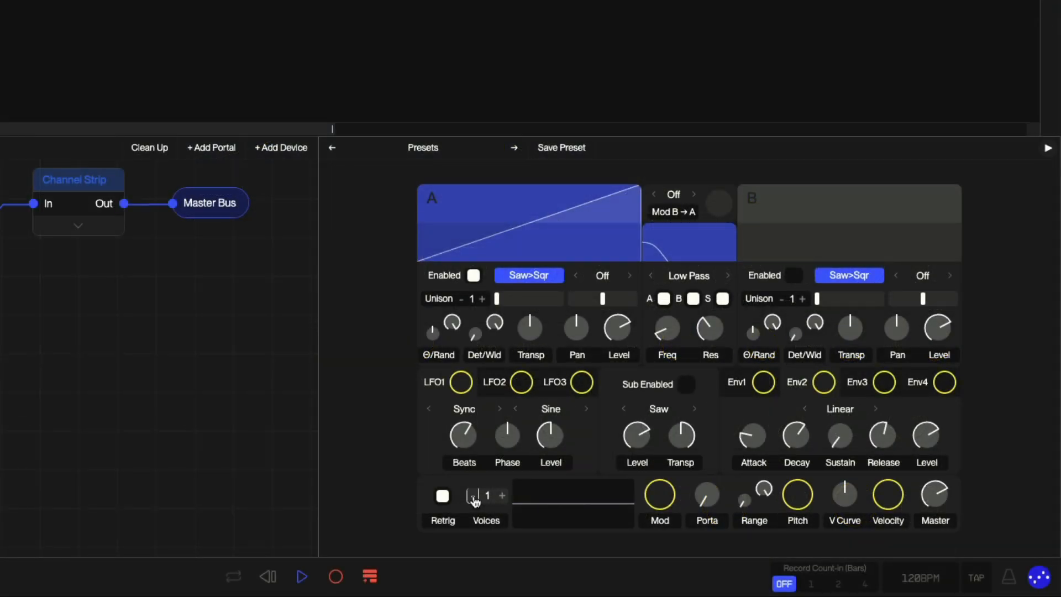
- Save the synth settings locally as a preset named Saw Bass
left_click(560, 148)
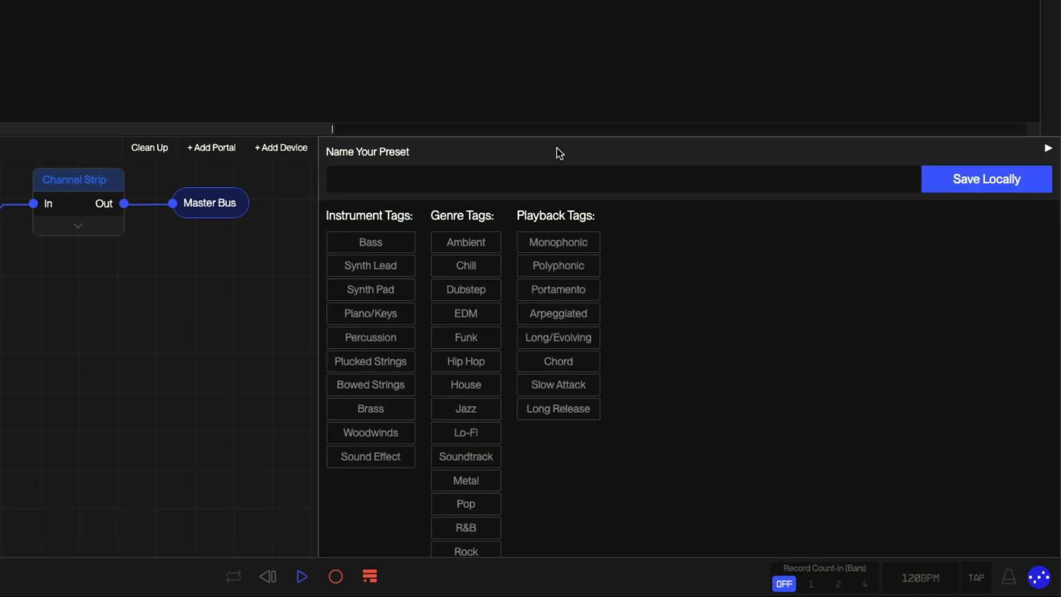
left_click(550, 181)
type("Saw Bass")
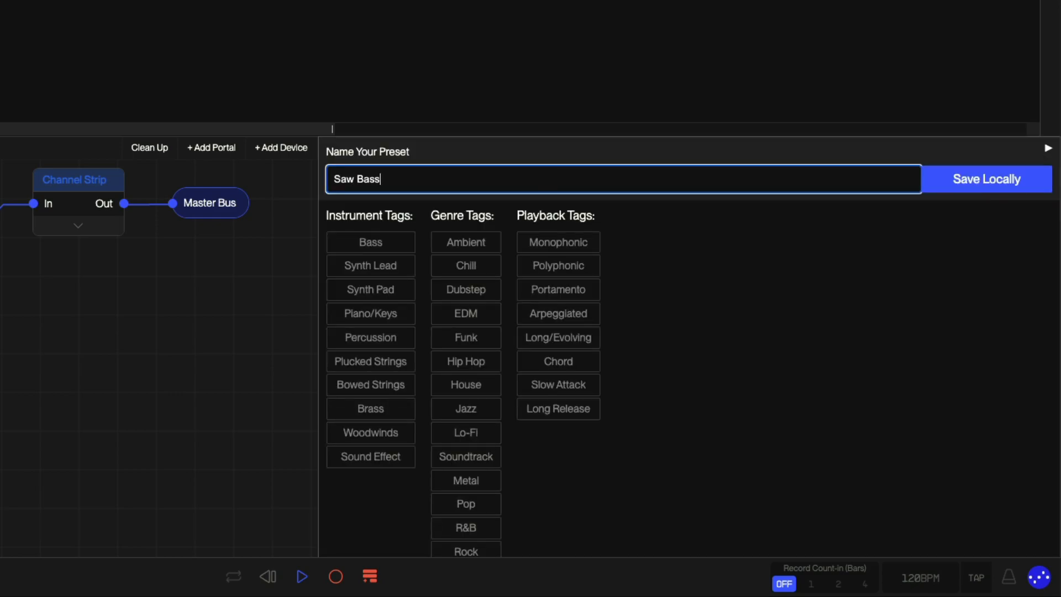
left_click(938, 183)
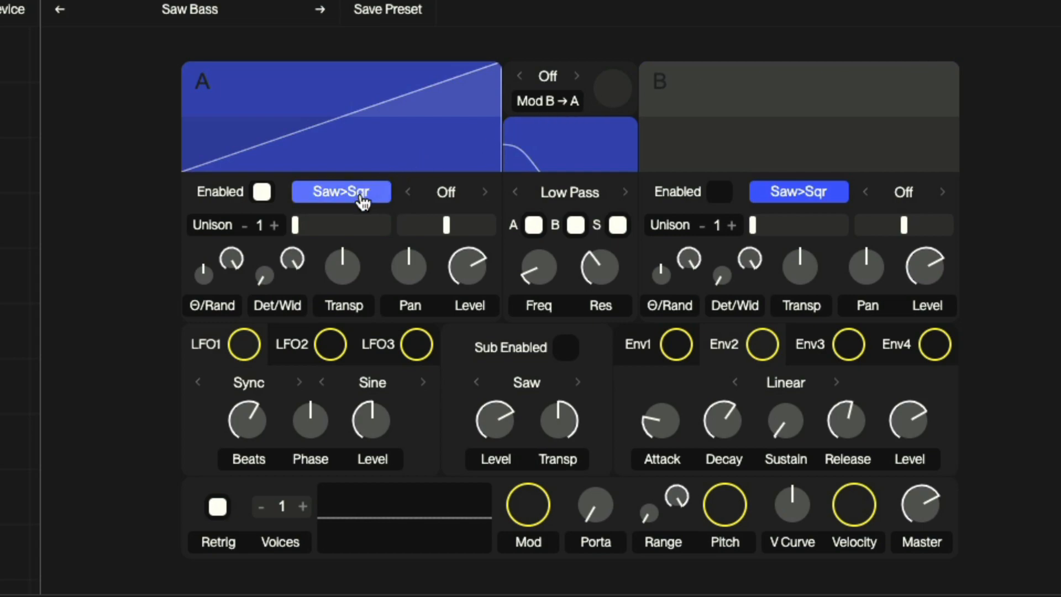
- Open the low-pass filter frequency fully and move oscillator A's Saw>Sqr wavetable position to the square end
mouse_move(296, 225)
left_mouse_down()
mouse_move(387, 225)
mouse_move(296, 225)
left_mouse_up()
left_click_drag(525, 259, 525, 213)
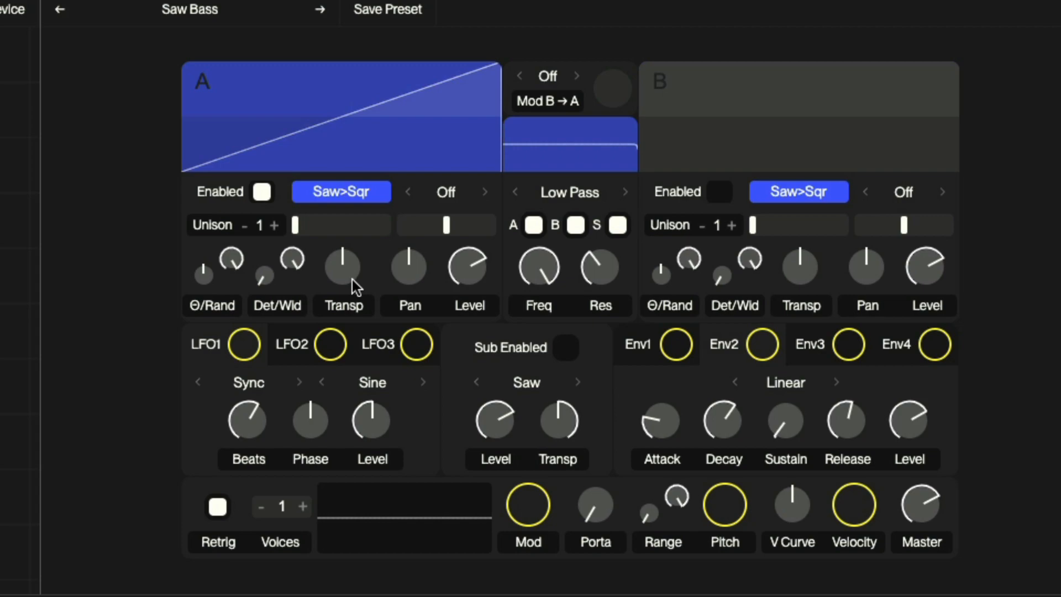
left_click_drag(296, 224, 387, 224)
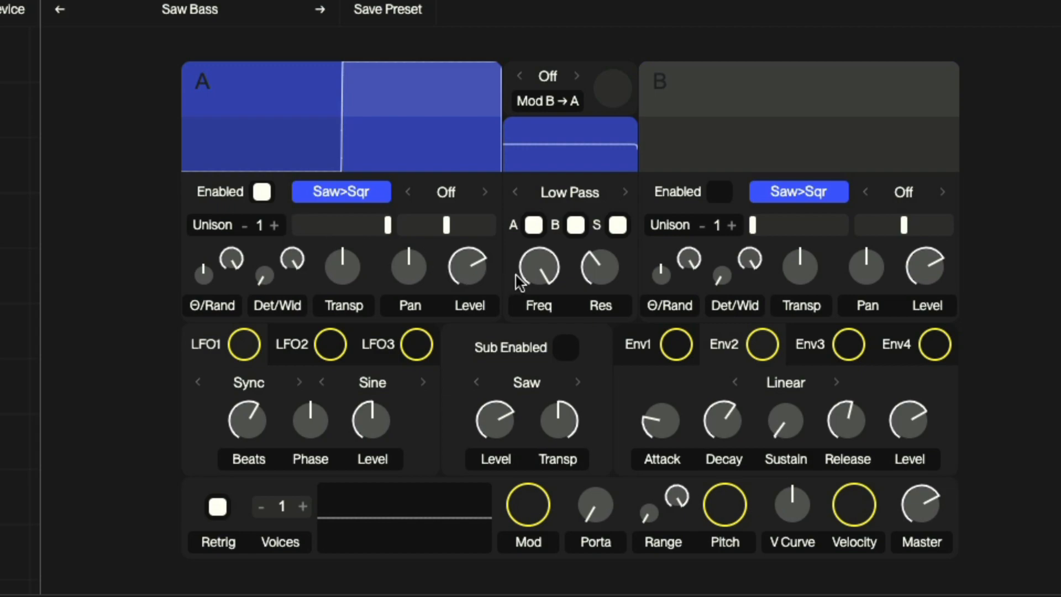
- Lower the low-pass filter frequency again and reduce the Env2 level to about 0.52, fine-tuning the decay
left_click_drag(536, 265, 542, 340)
left_click_drag(936, 433, 936, 451)
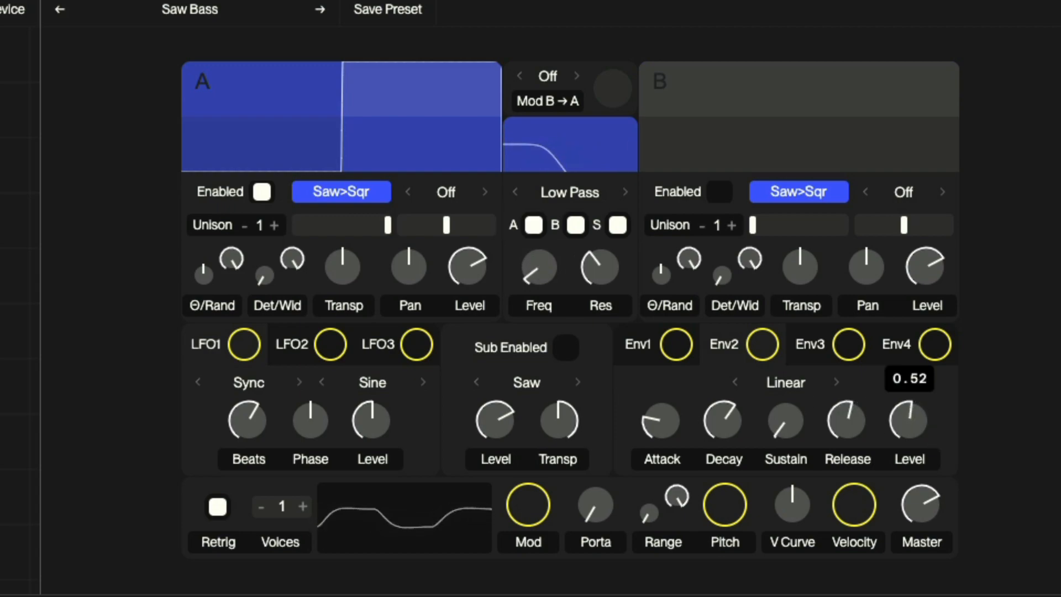
mouse_move(730, 421)
left_mouse_down()
mouse_move(730, 408)
mouse_move(728, 422)
left_mouse_up()
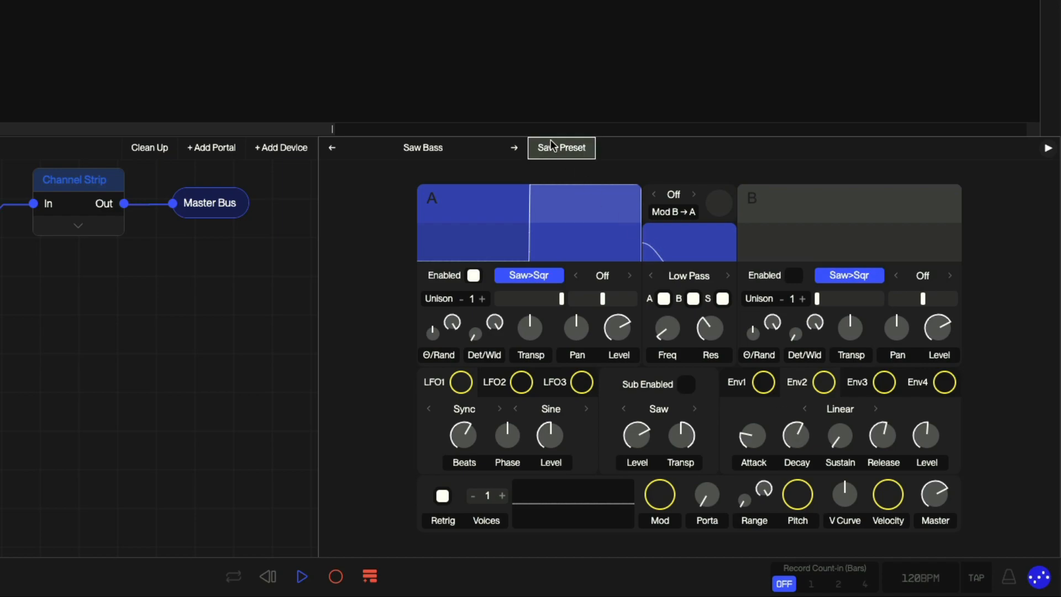
- Save the changed sound locally as a new preset named Square Bass
left_click(552, 147)
triple_click(526, 181)
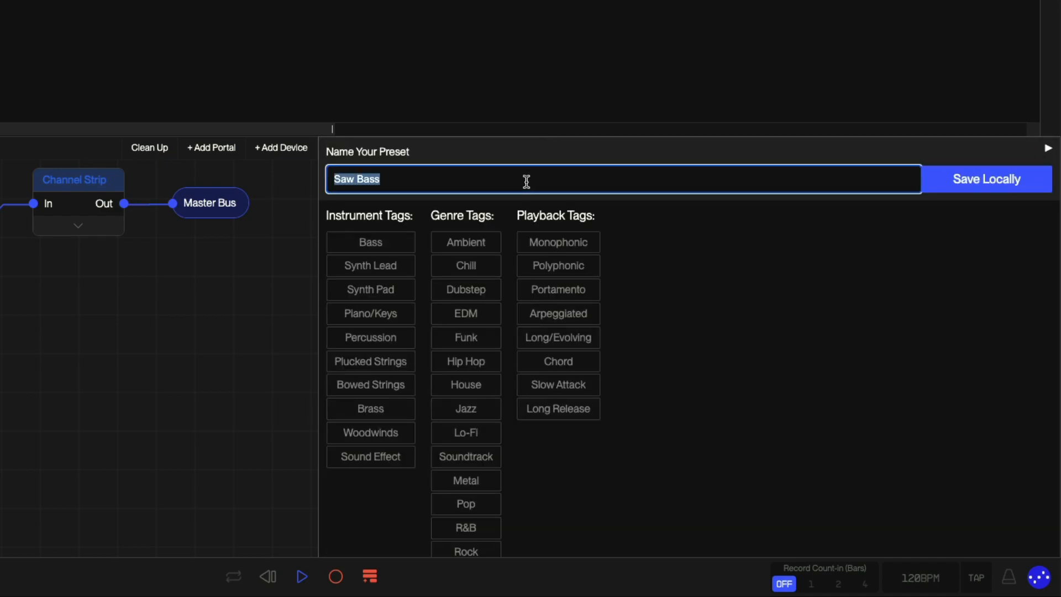
type("Square Bass")
left_click(998, 180)
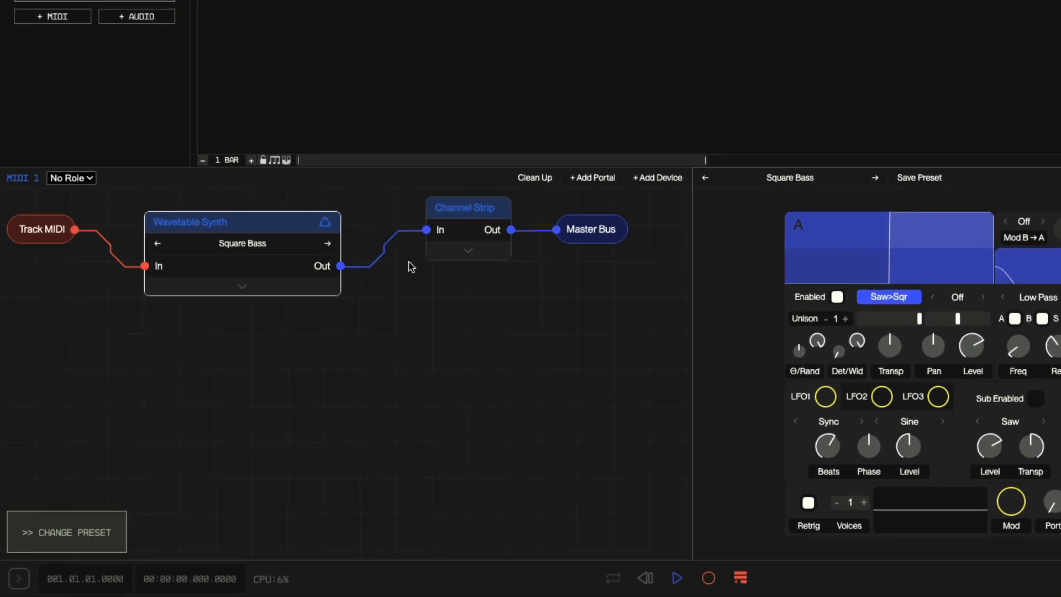
- Delete the Square Bass synth from the device chain and add a fresh Wavetable Synth
key("Delete")
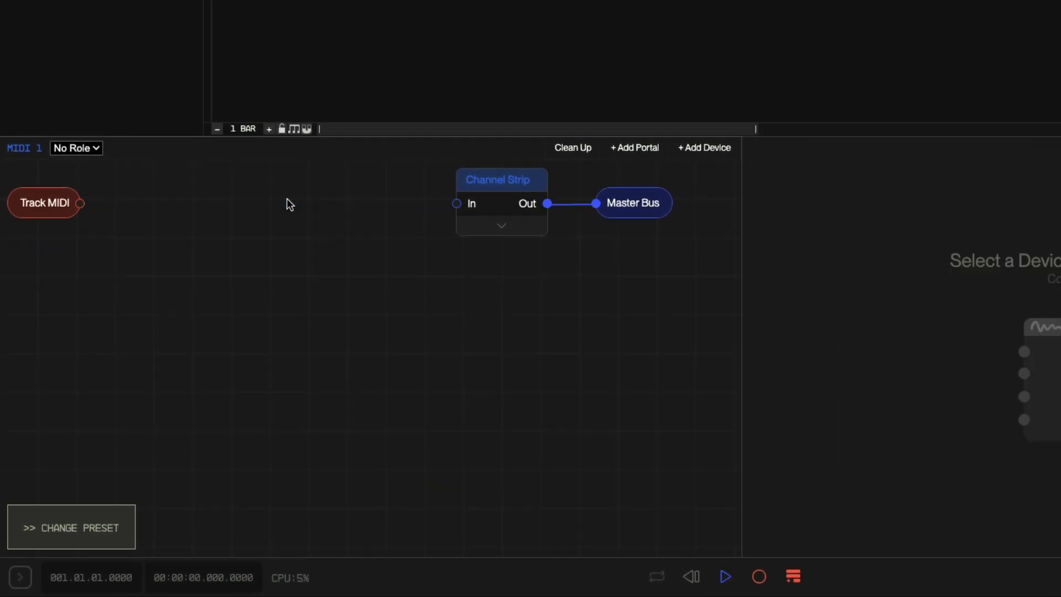
left_click(696, 148)
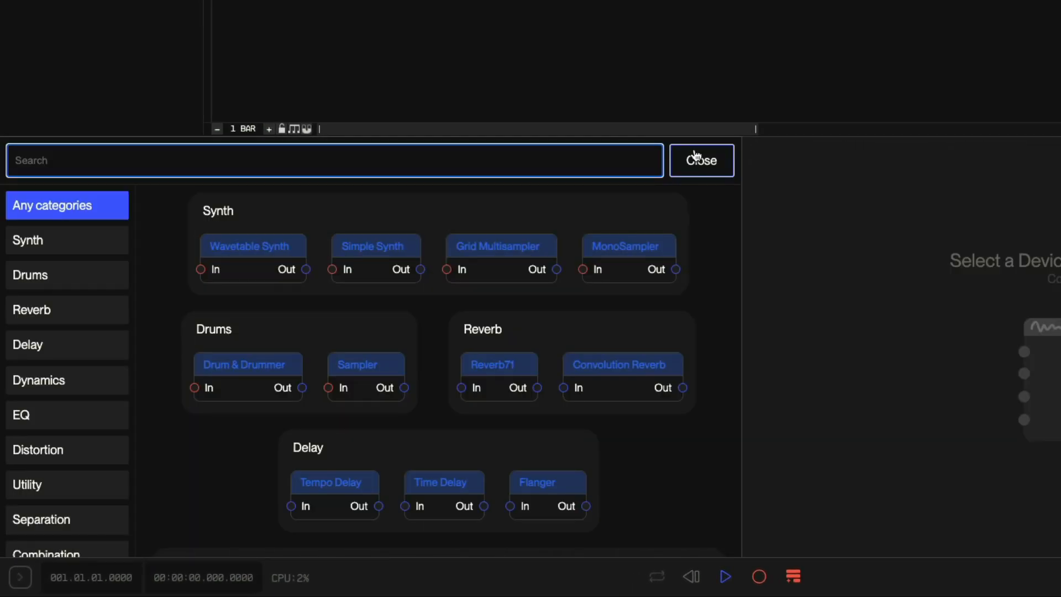
left_click(275, 247)
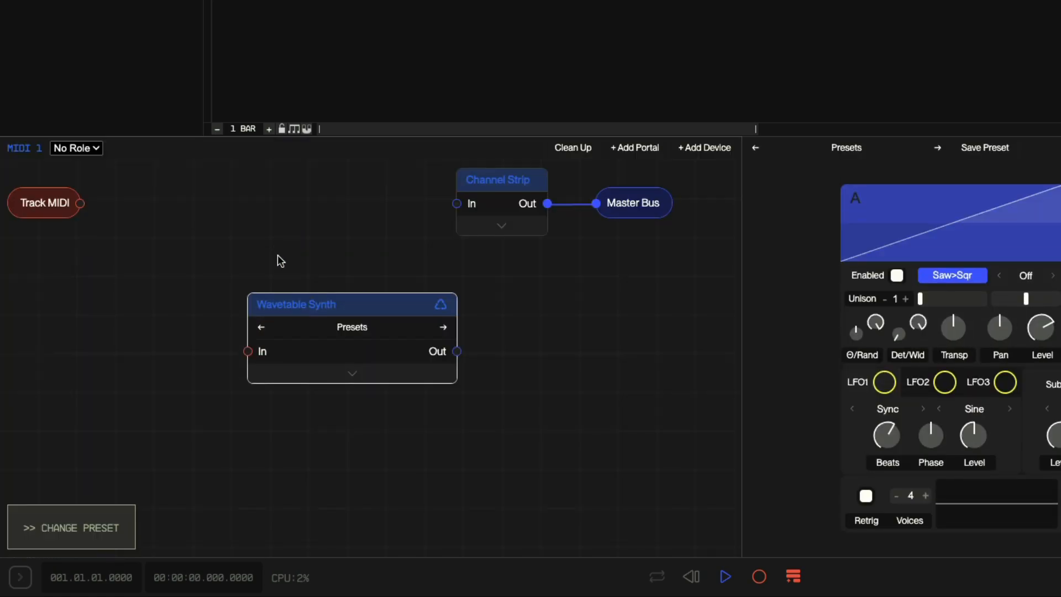
- Place the new Wavetable Synth between Track MIDI and Channel Strip and connect its input and output to them
left_click_drag(300, 297, 200, 204)
left_click_drag(81, 204, 147, 257)
left_click_drag(358, 263, 457, 204)
left_click(279, 212)
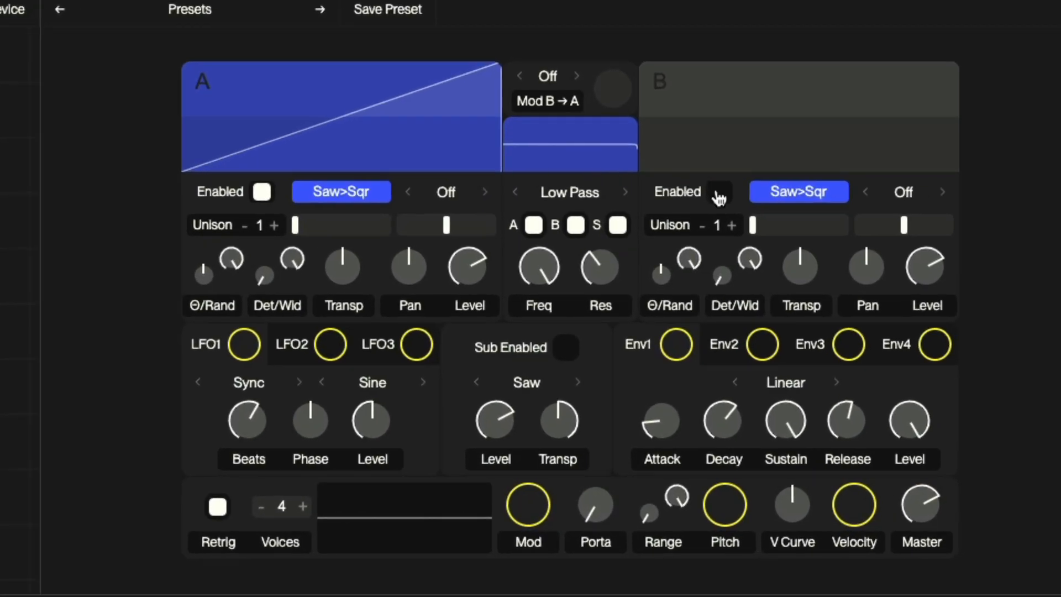
- Enable oscillator B and detune the oscillators with Transp, oscillator A slightly down and oscillator B slightly up
left_click(1060, 275)
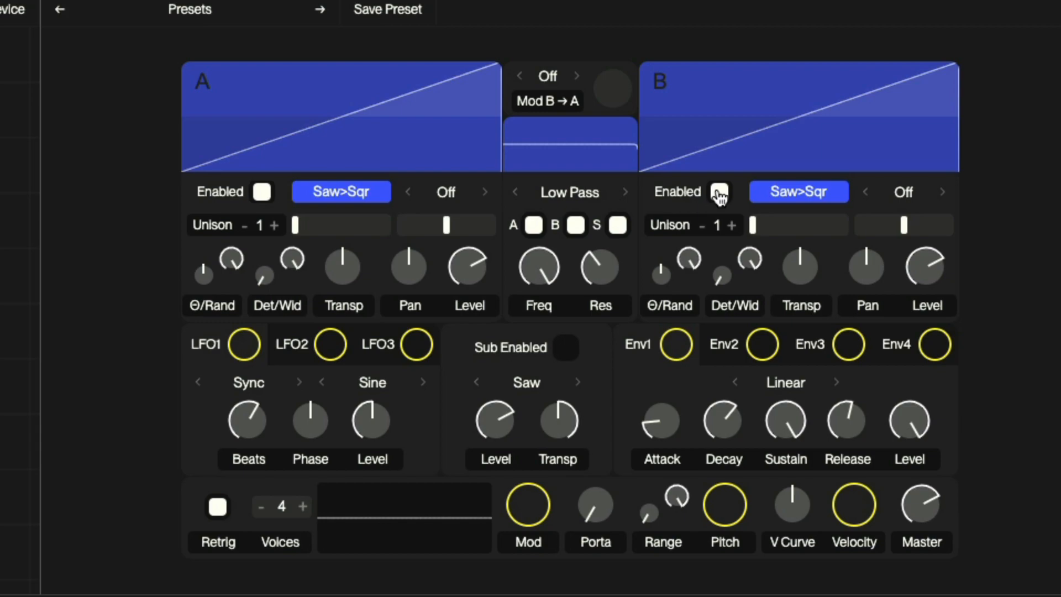
left_click_drag(343, 267, 345, 279)
left_click_drag(792, 274, 795, 270)
- Lower the low-pass filter frequency to near its minimum and raise the resonance to about the middle
mouse_move(539, 268)
left_mouse_down()
mouse_move(539, 328)
mouse_move(533, 278)
left_mouse_up()
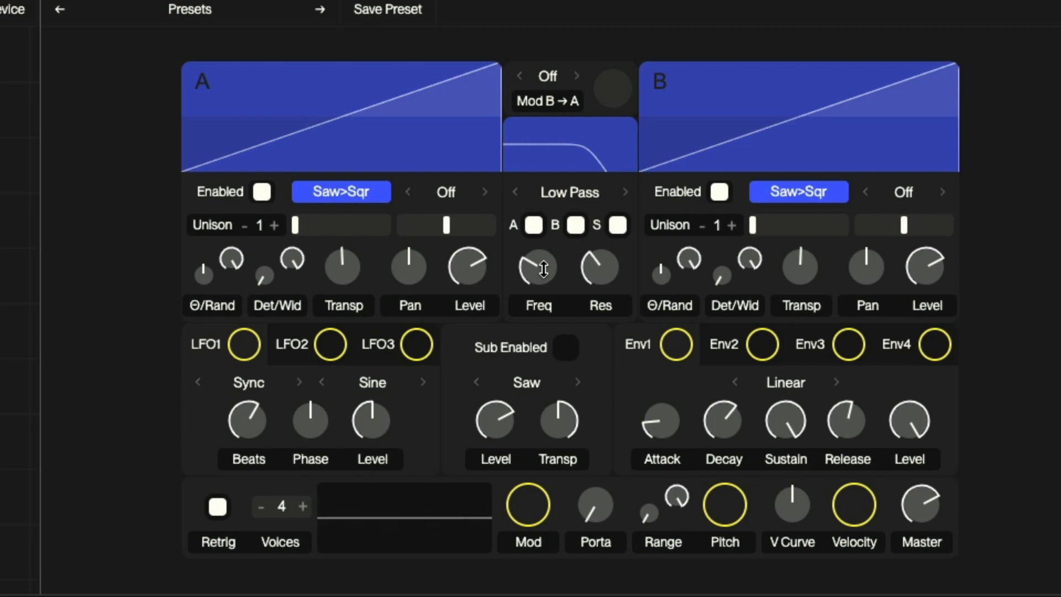
left_click_drag(544, 269, 544, 293)
left_click_drag(595, 260, 541, 262)
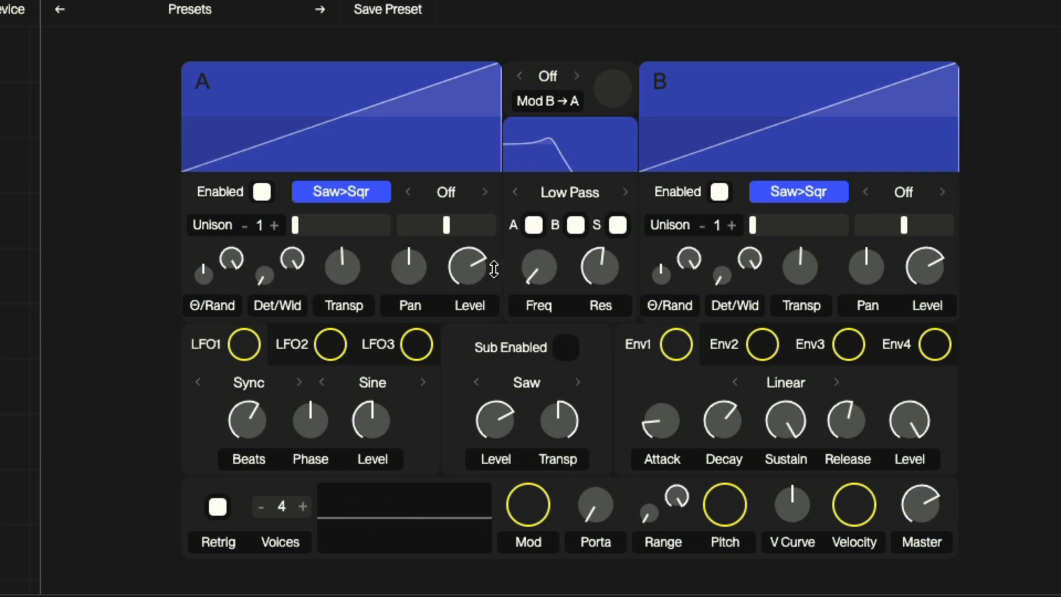
- Set the number of voices to 1 and save the sound locally as a preset named Reese Bass
left_click(263, 507)
left_click(263, 507)
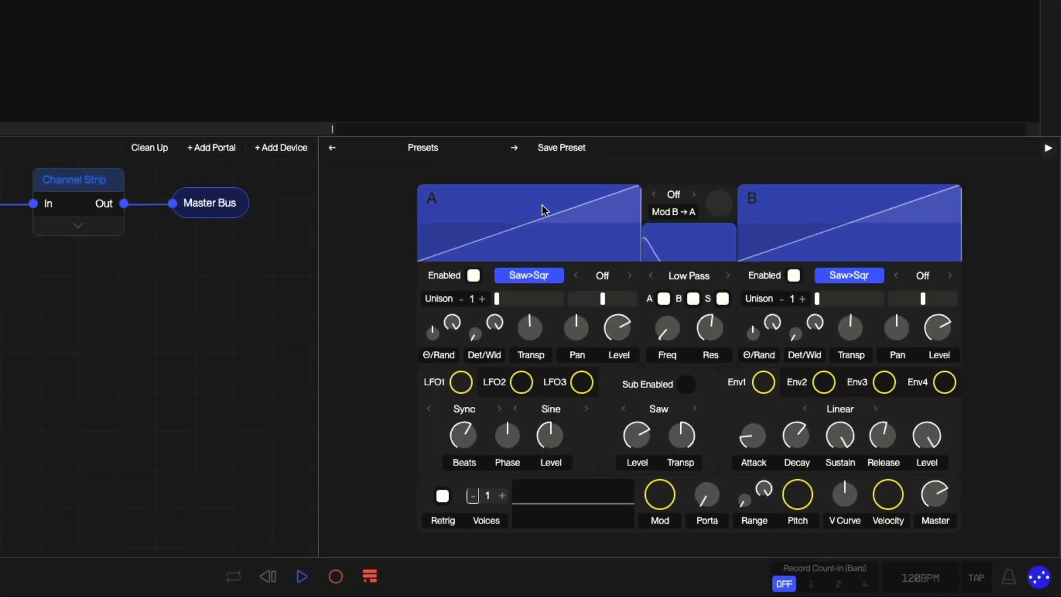
left_click(388, 9)
left_click(557, 177)
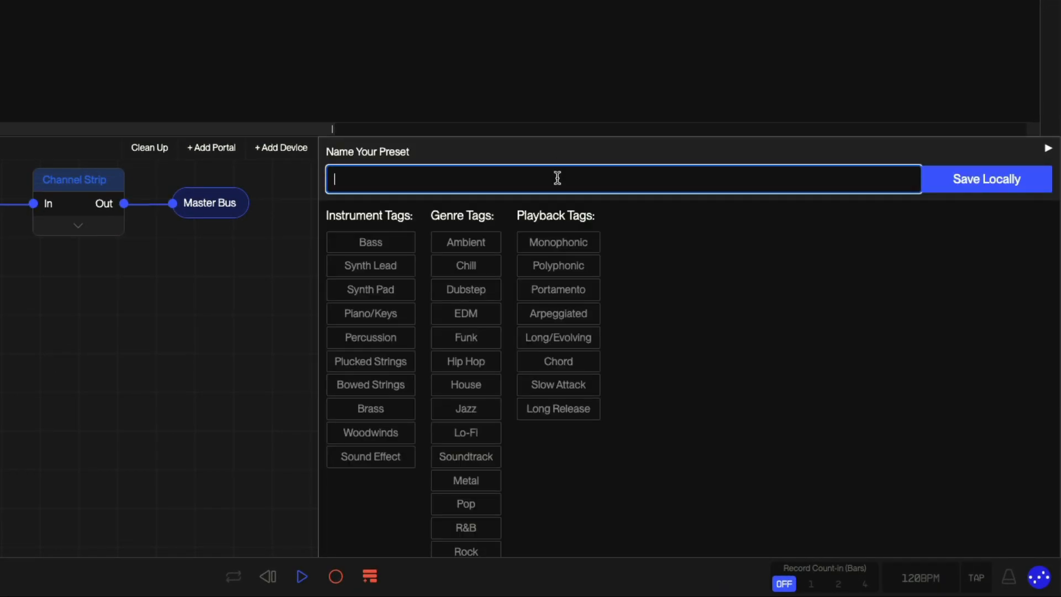
type("Reese Bass")
left_click(959, 178)
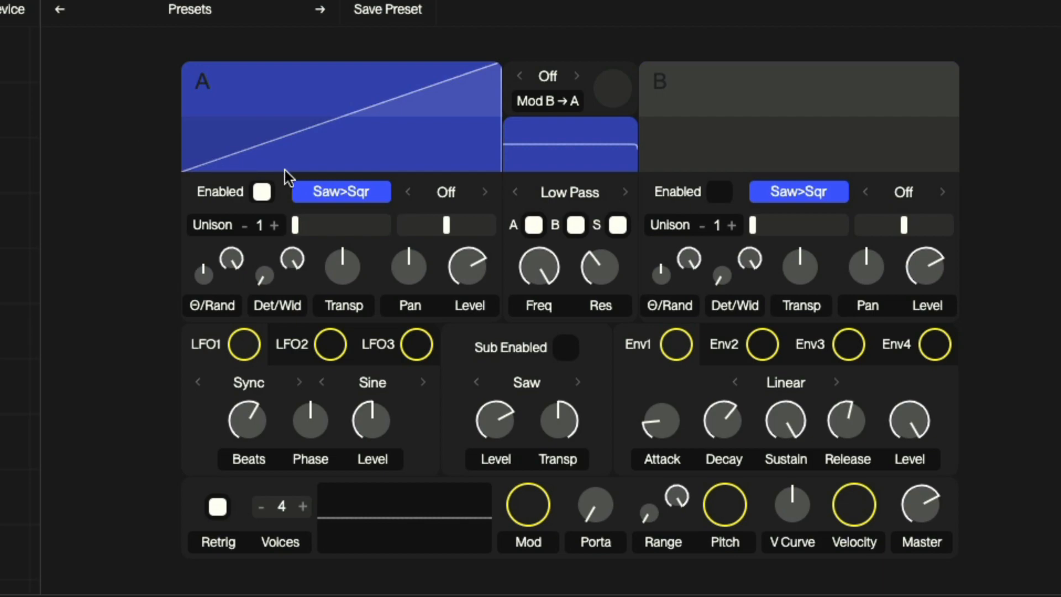
- Load the Basics wavetable from the Basic category into oscillator A
left_click(322, 194)
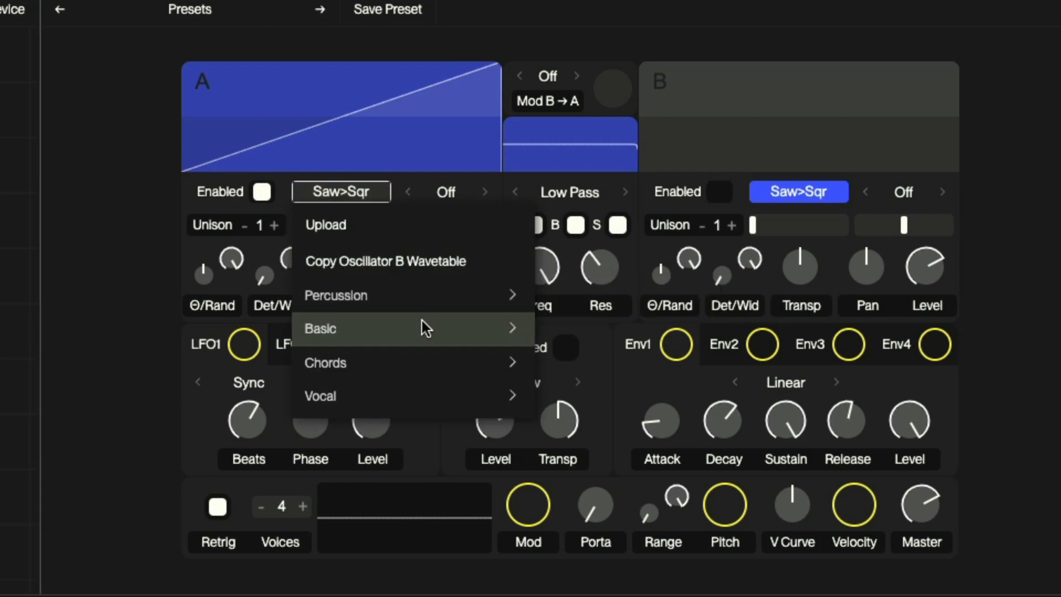
mouse_move(426, 327)
left_click(666, 338)
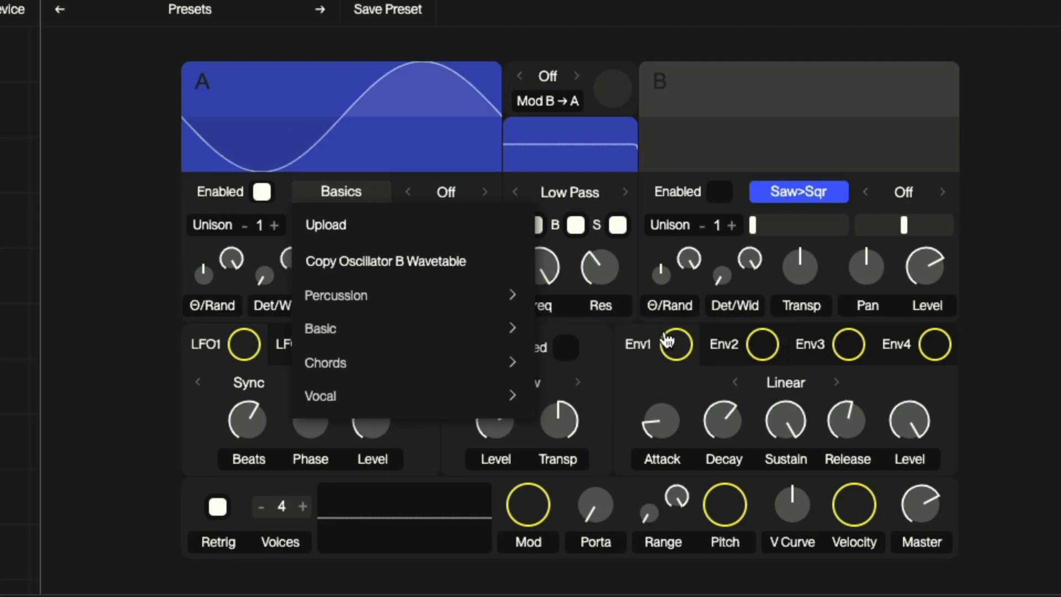
left_click(993, 207)
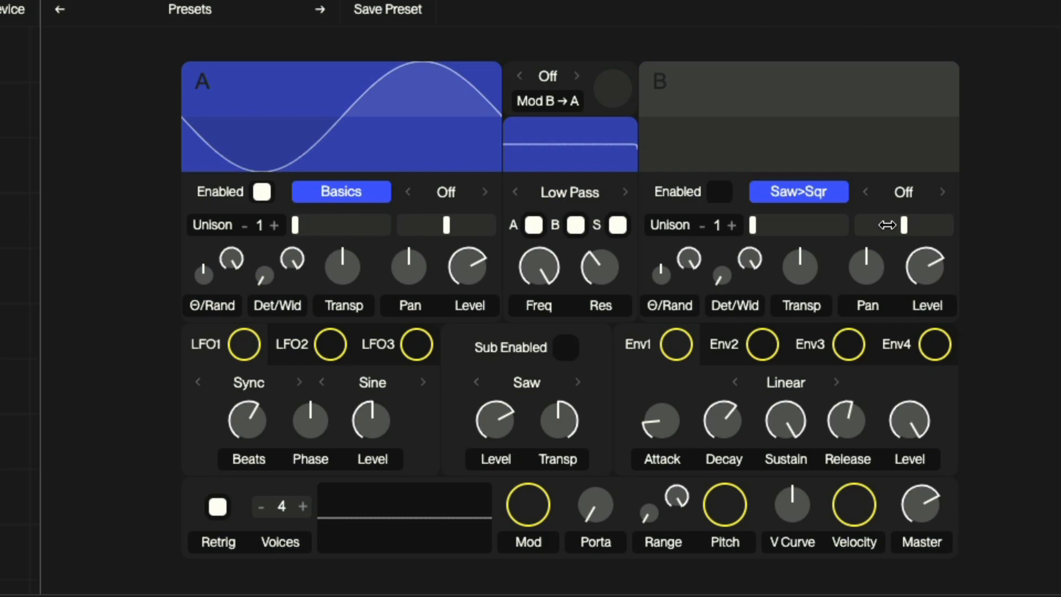
- Lower envelope 2's Level to just below the middle and fine-tune its Decay
left_click(766, 340)
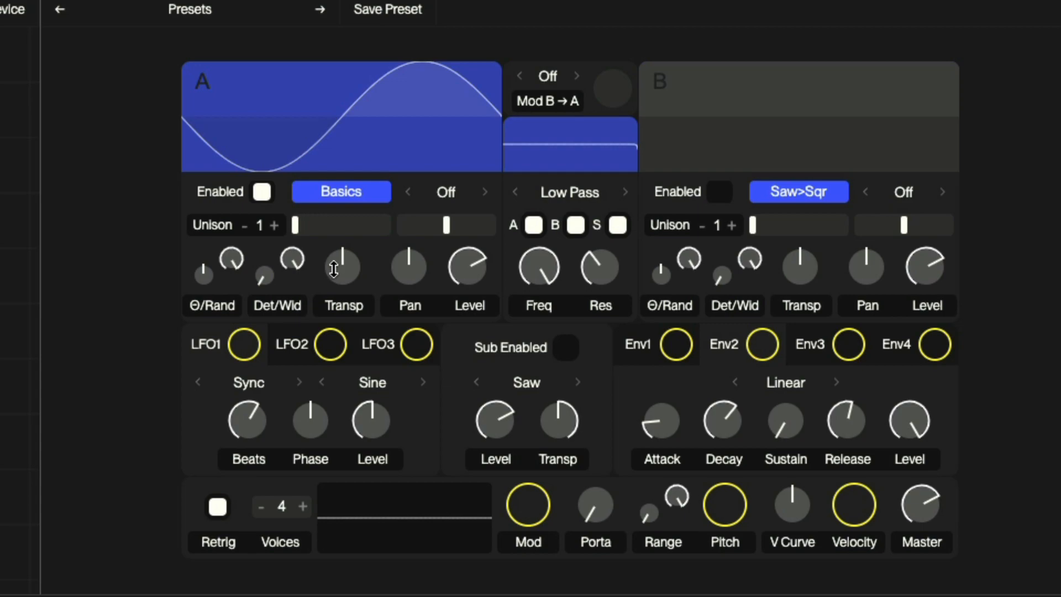
left_click_drag(900, 423, 900, 495)
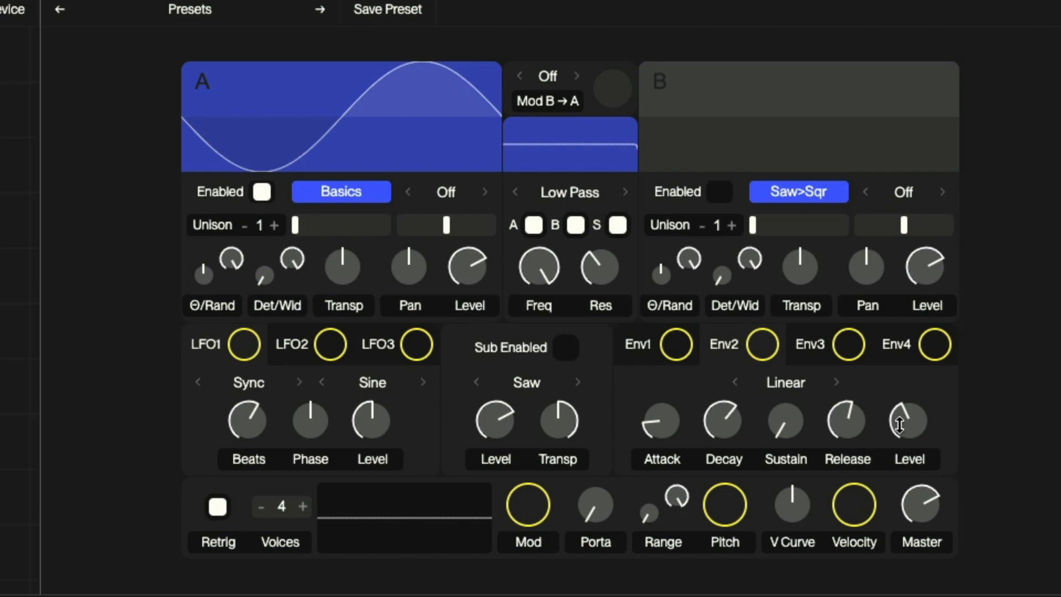
mouse_move(730, 430)
left_mouse_down()
mouse_move(730, 446)
mouse_move(724, 432)
left_mouse_up()
- Lower envelope 1's Sustain to just below the middle and set the number of voices to 1
left_click(662, 344)
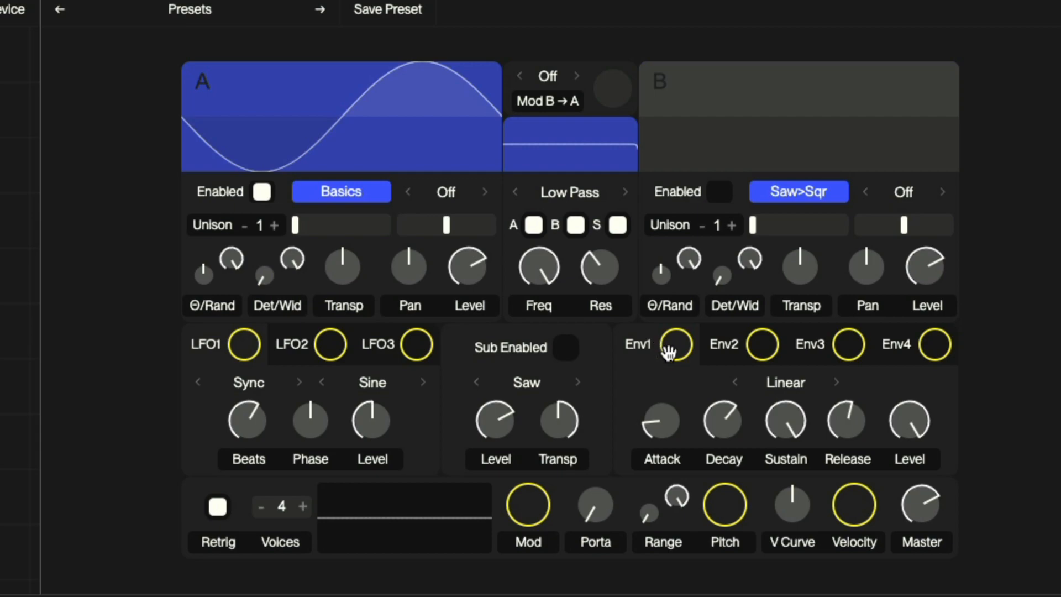
left_click_drag(786, 421, 786, 466)
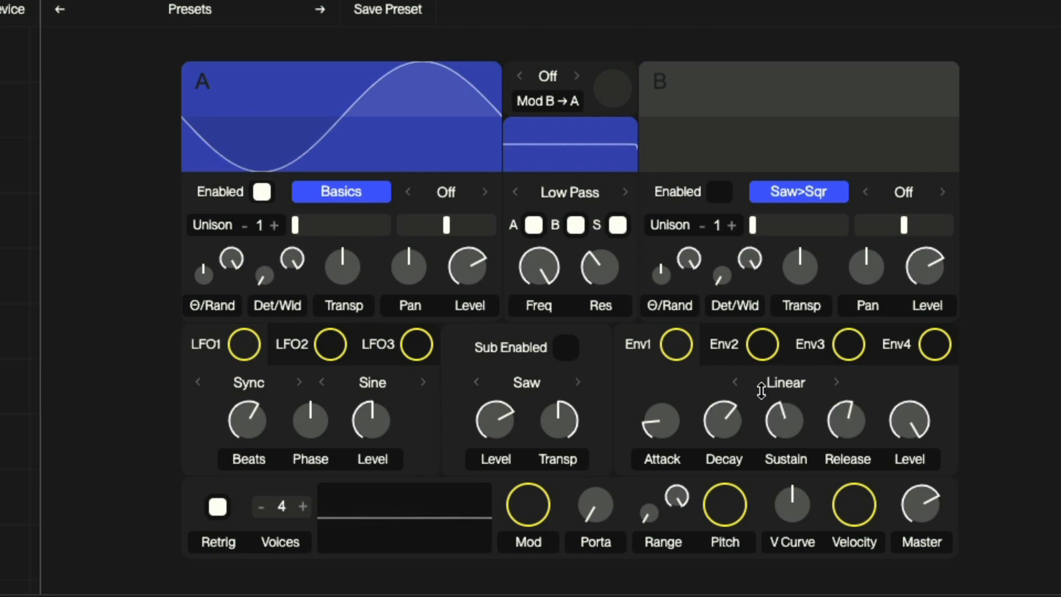
left_click(260, 508)
left_click(261, 509)
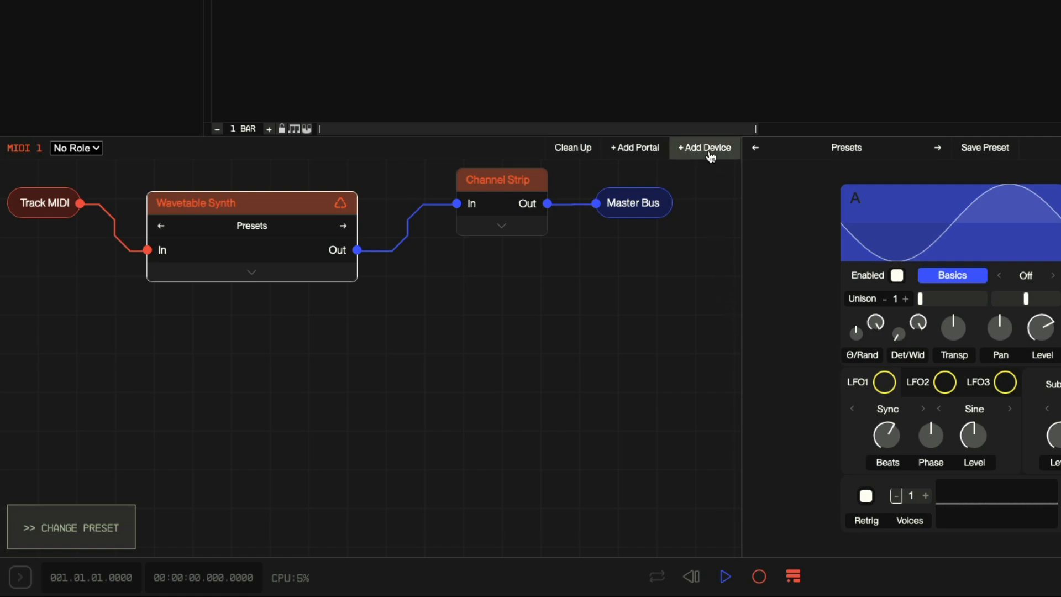
- Add an Overdrive125 distortion device and wire it between the Wavetable Synth's output and the Channel Strip's input
left_click(710, 154)
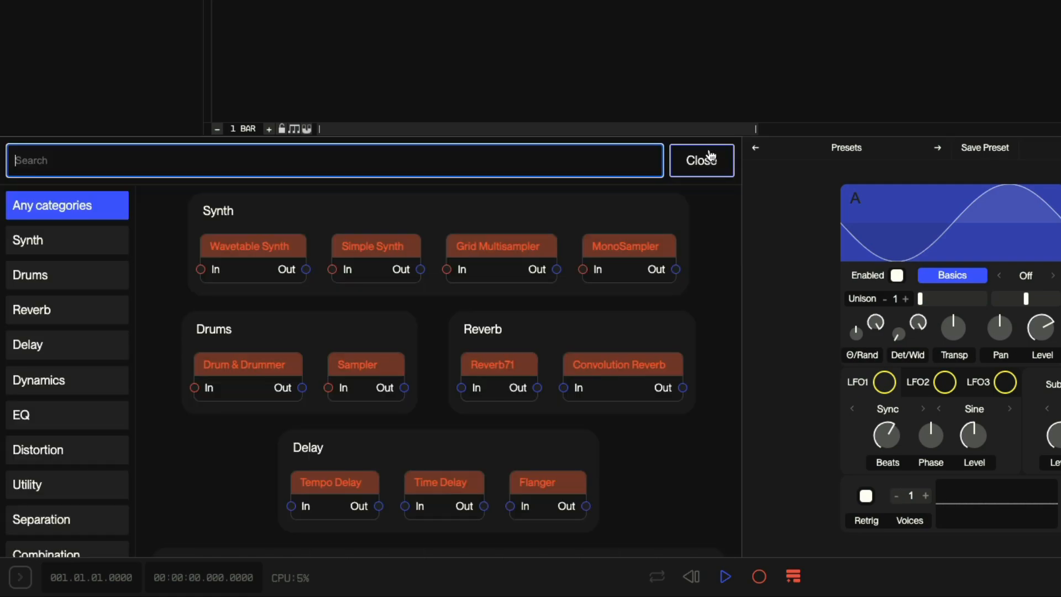
left_click(99, 448)
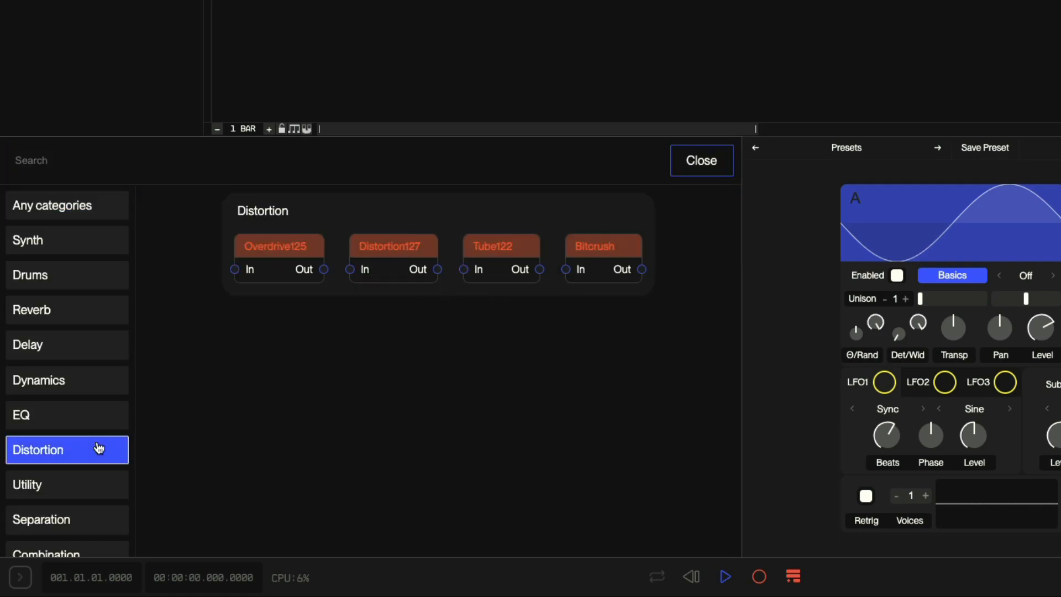
left_click(315, 246)
left_click_drag(309, 301, 457, 355)
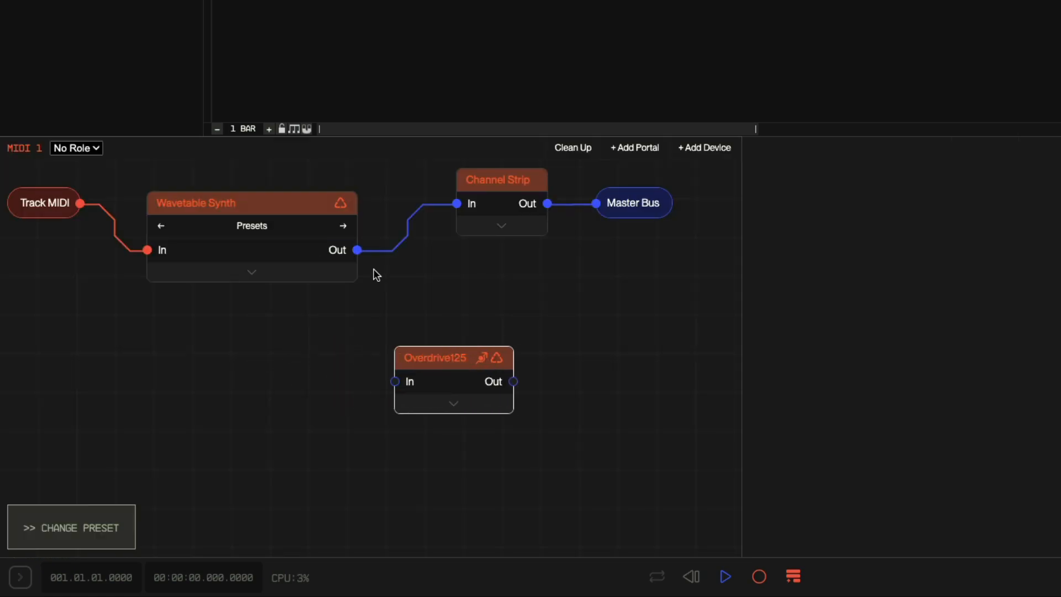
left_click_drag(358, 250, 394, 382)
left_click_drag(513, 382, 457, 204)
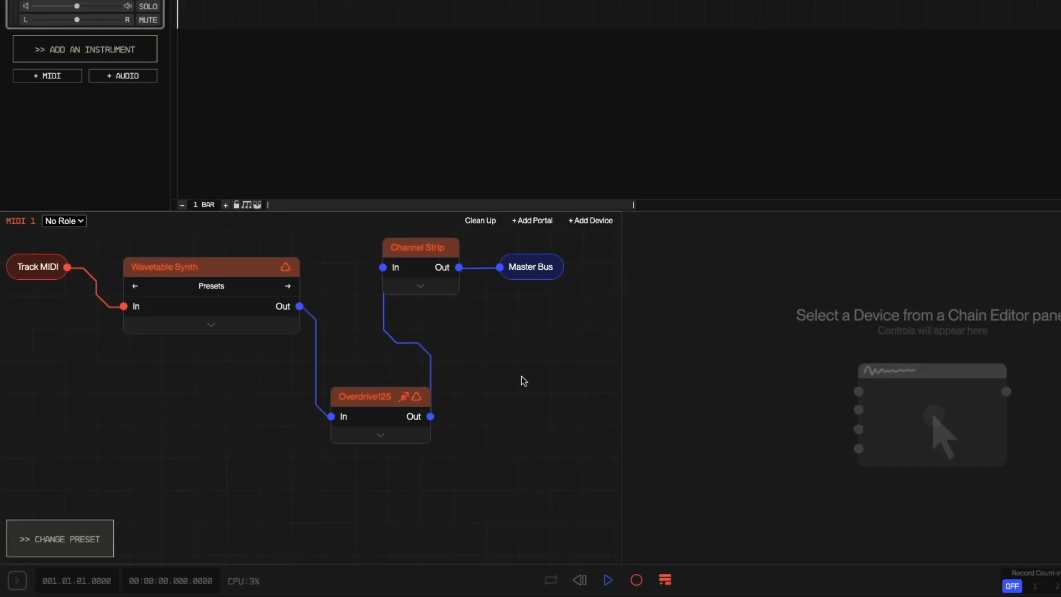
- Raise the Overdrive125's Pre amount to near maximum and reduce its Post amount slightly
left_click(380, 400)
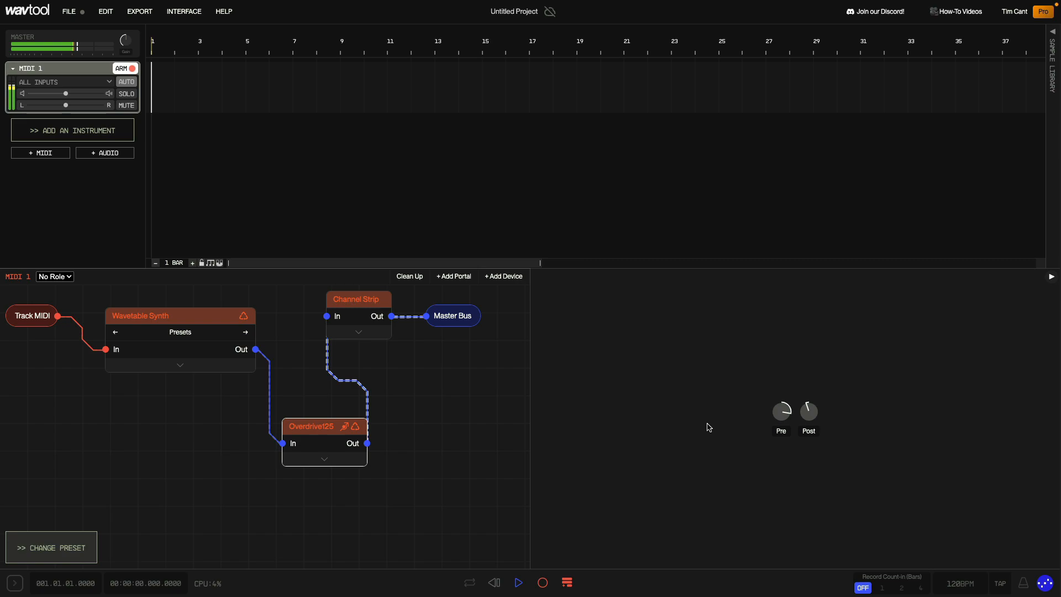
left_click_drag(781, 411, 803, 414)
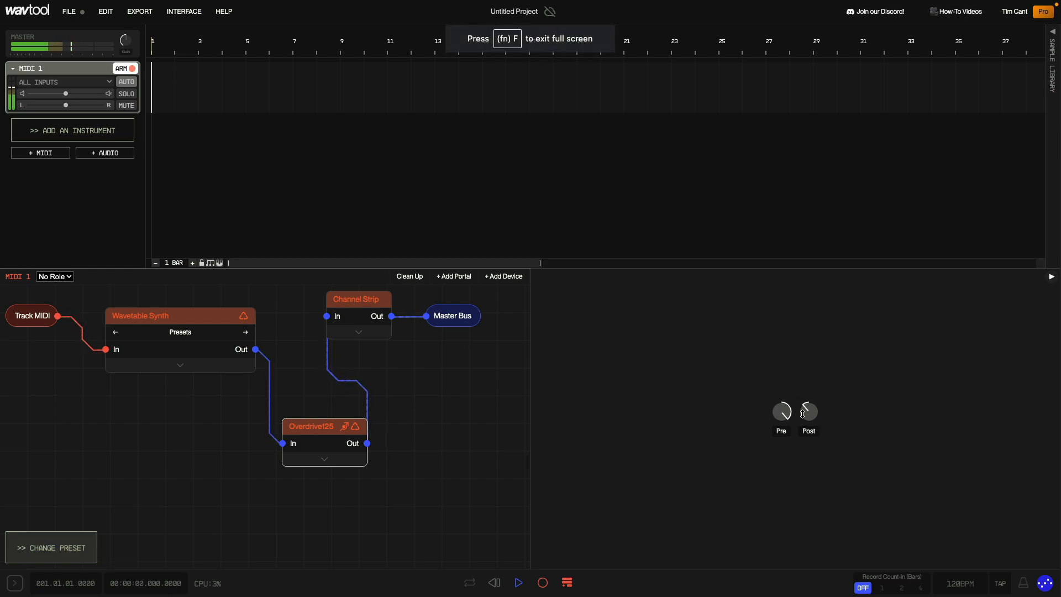